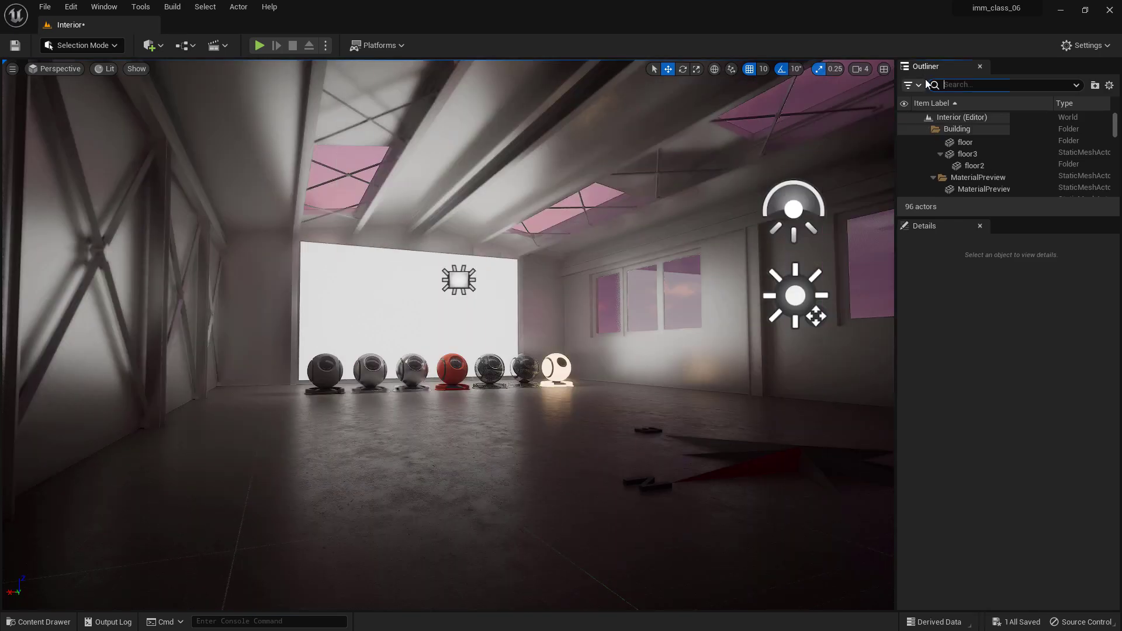
Select the MaterialPreview_StdEmissive actor in the Outliner
left_click(949, 84)
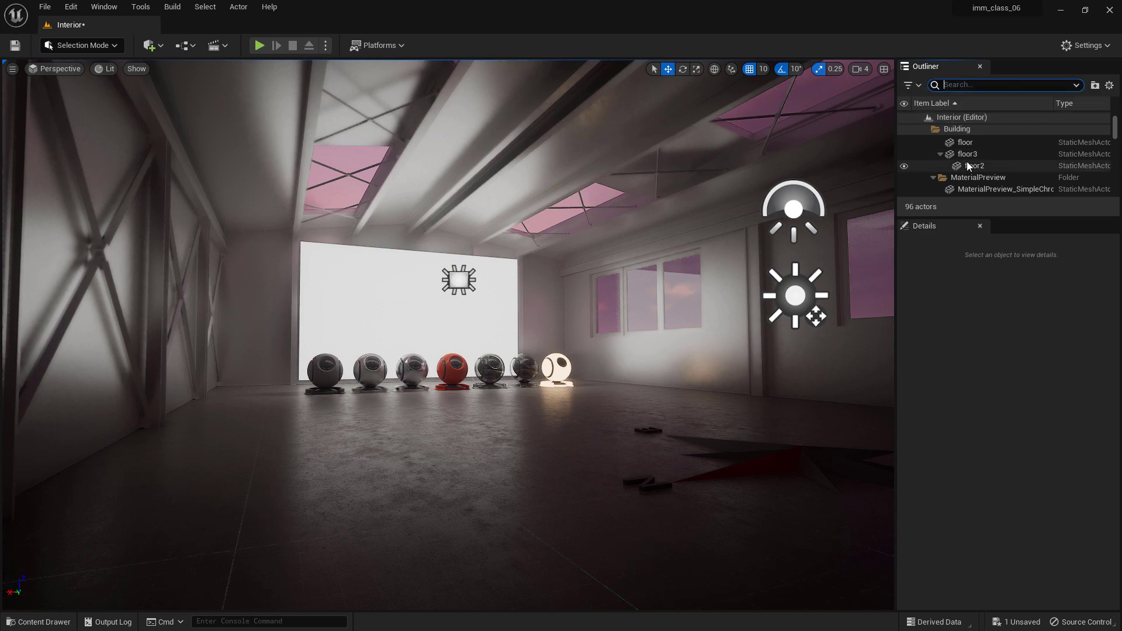
scroll(984, 156, "down", 2)
left_click(986, 178)
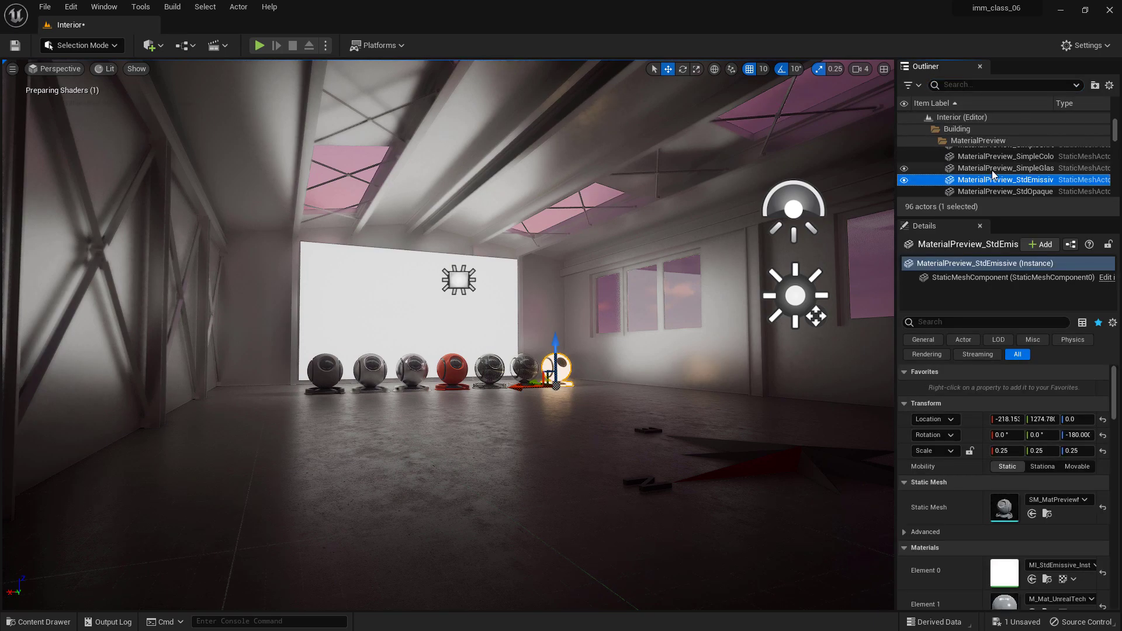
scroll(992, 172, "down", 1)
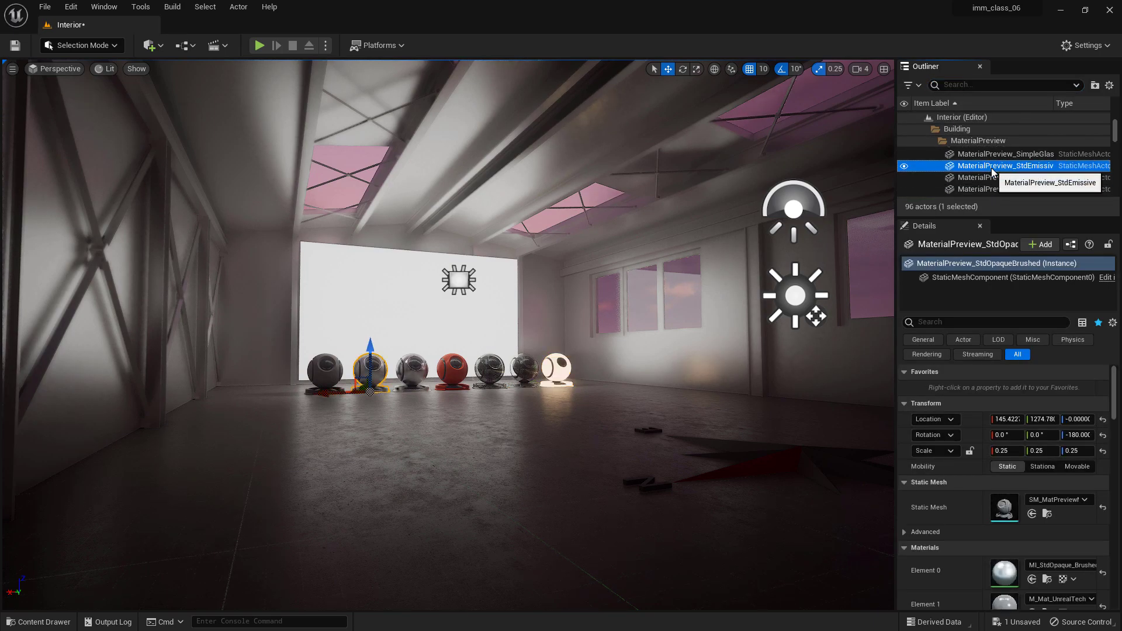
Inspect and dismiss the emissive sphere's context menu, then move the selection to SimpleGlass
right_click(993, 167)
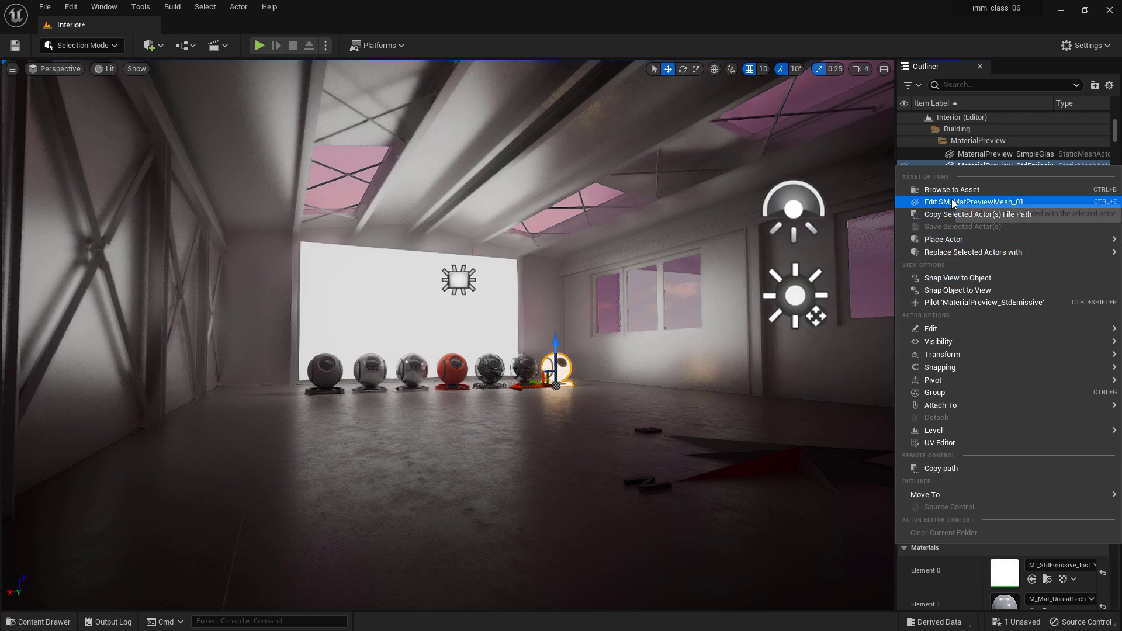
left_click(971, 167)
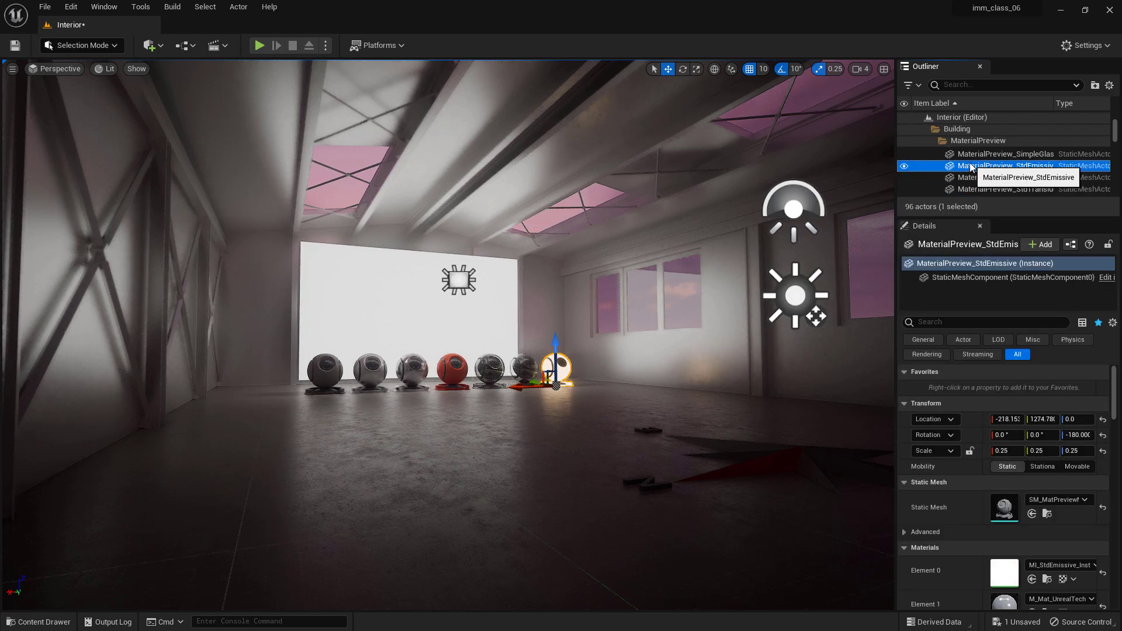
key("Up")
Focus SimpleGlass, attach it under StdEmissive, and lift StdEmissive with the Z arrow
key("f")
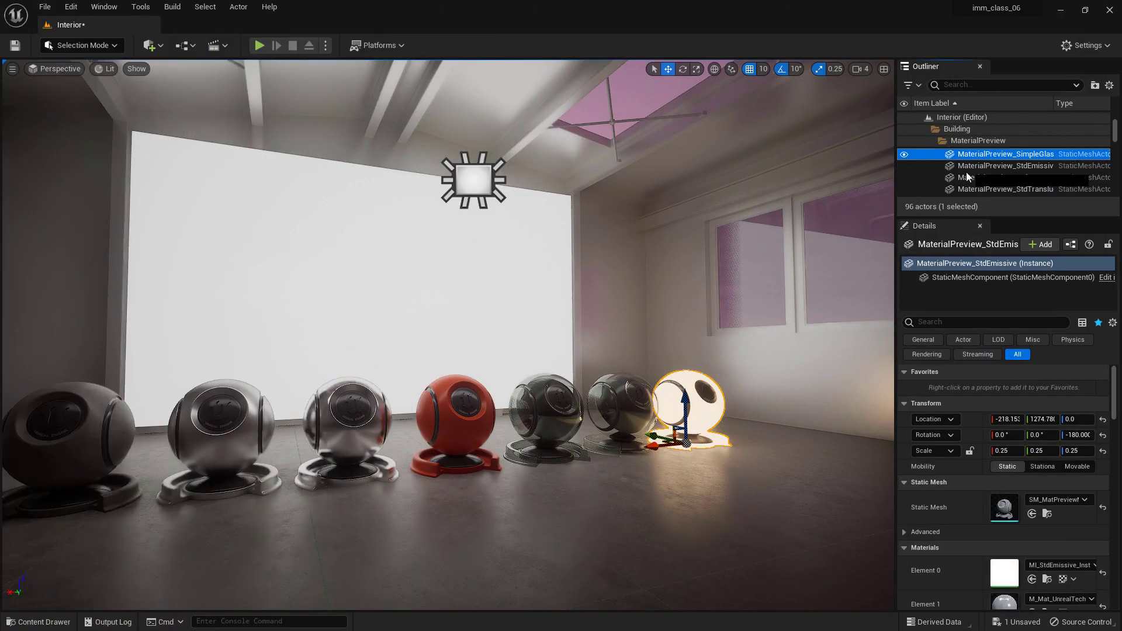
left_click_drag(976, 175, 976, 166)
left_click(977, 155)
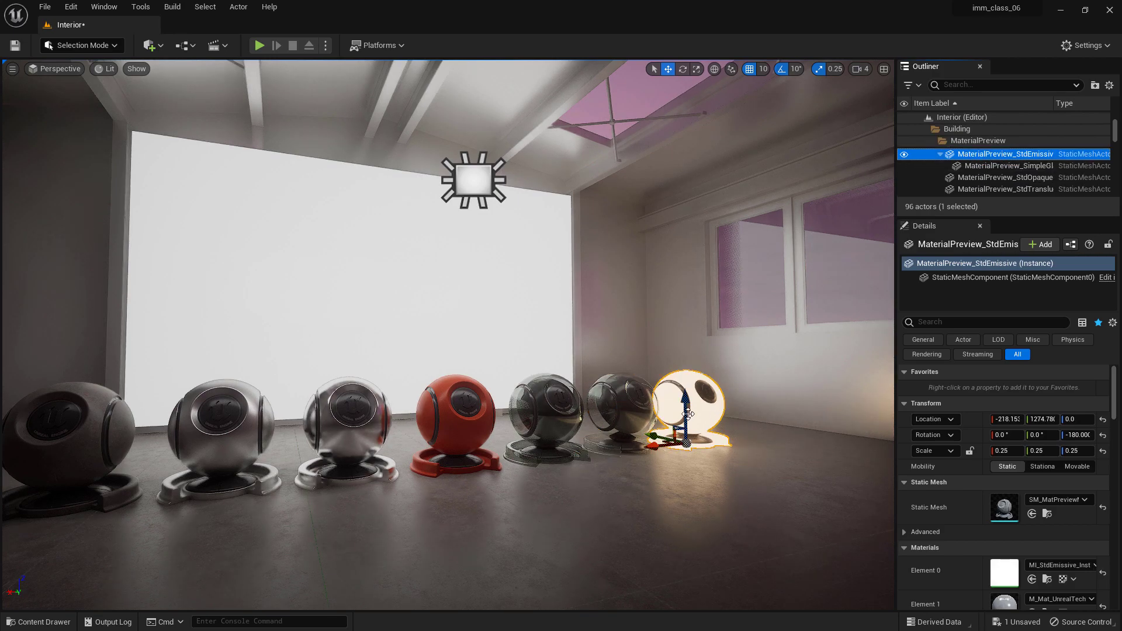
mouse_move(684, 413)
left_mouse_down()
mouse_move(684, 290)
mouse_move(683, 409)
left_mouse_up()
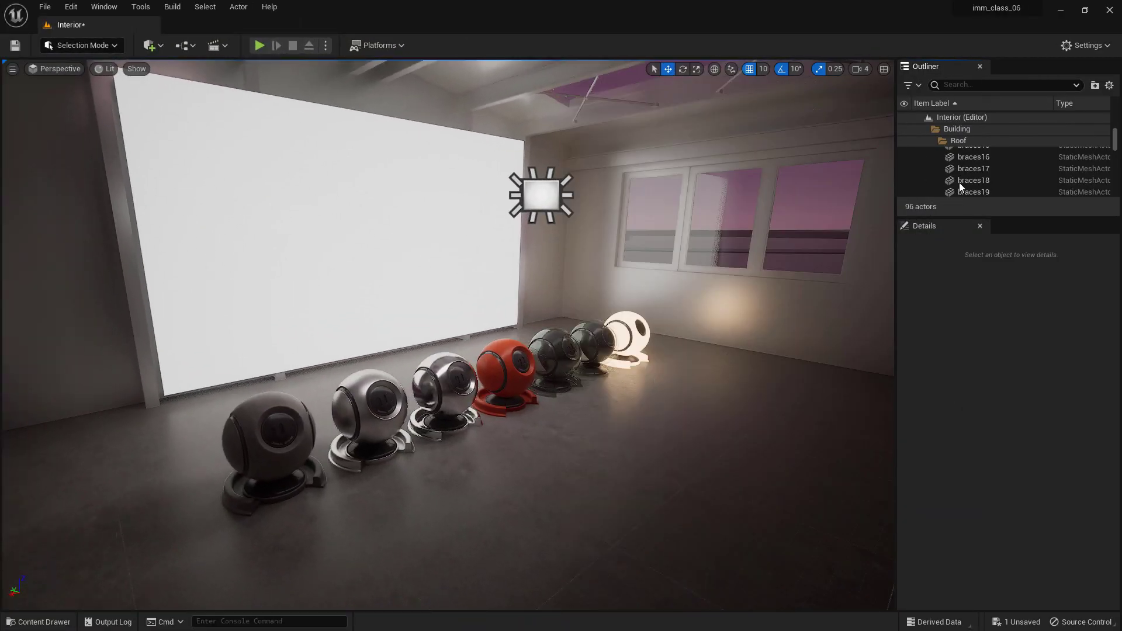
Search the Outliner for 'wall', select all eight wall actors and frame them in the viewport
scroll(972, 165, "up", 3)
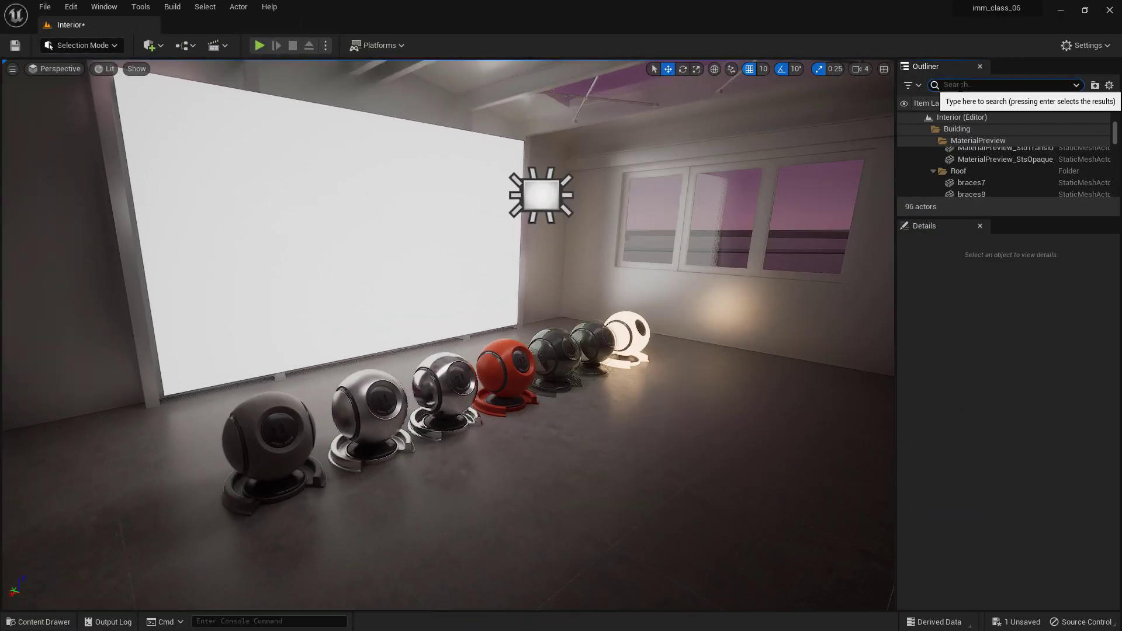
type("wa")
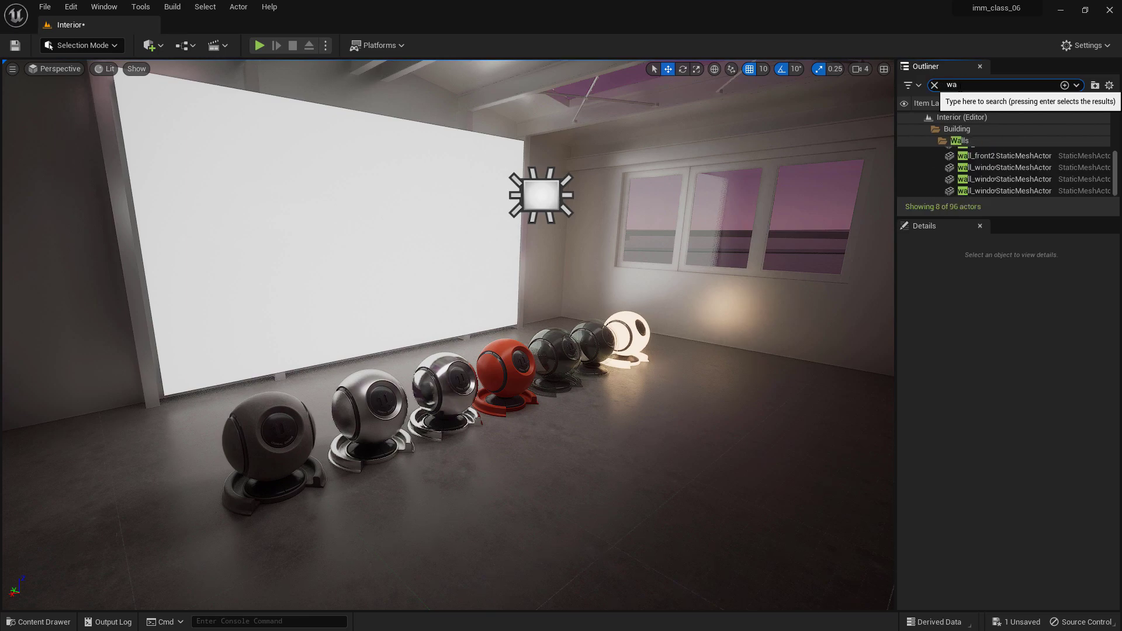
type("ll")
left_click(999, 155)
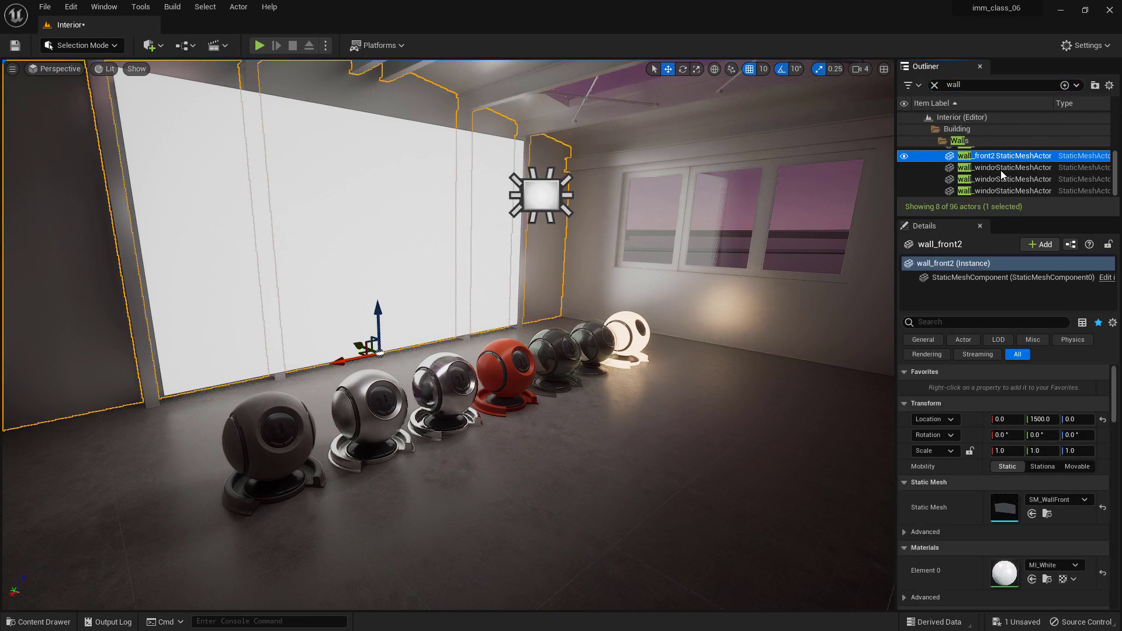
scroll(1034, 173, "up", 2)
left_click(1014, 152)
scroll(1034, 169, "down", 2)
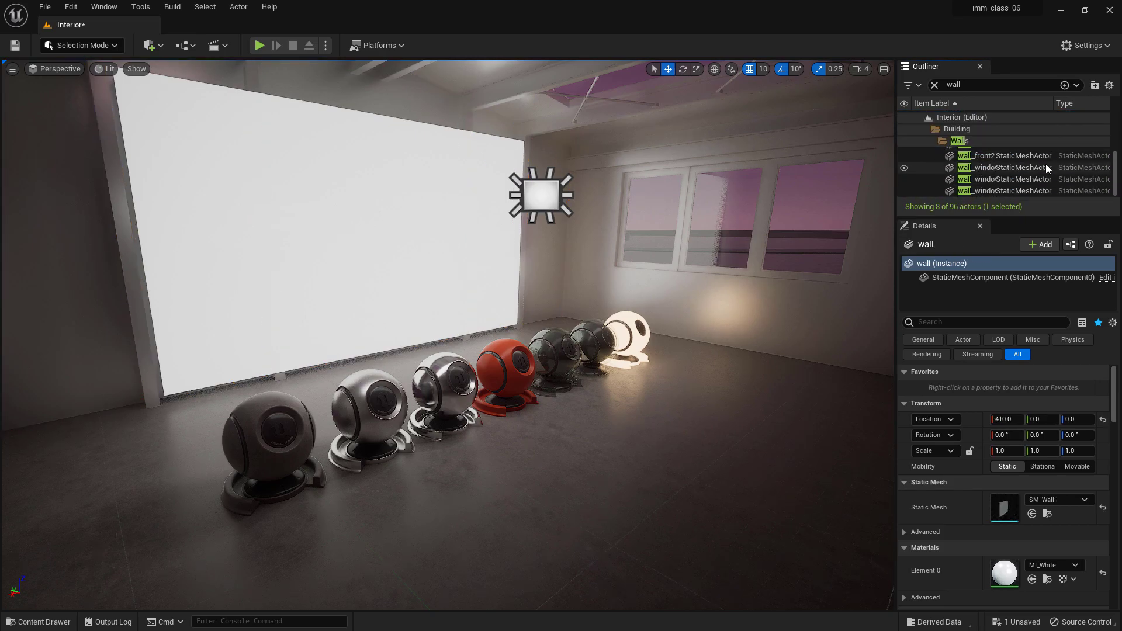
left_click(1006, 191, "shift")
right_click_drag(530, 270, 530, 270)
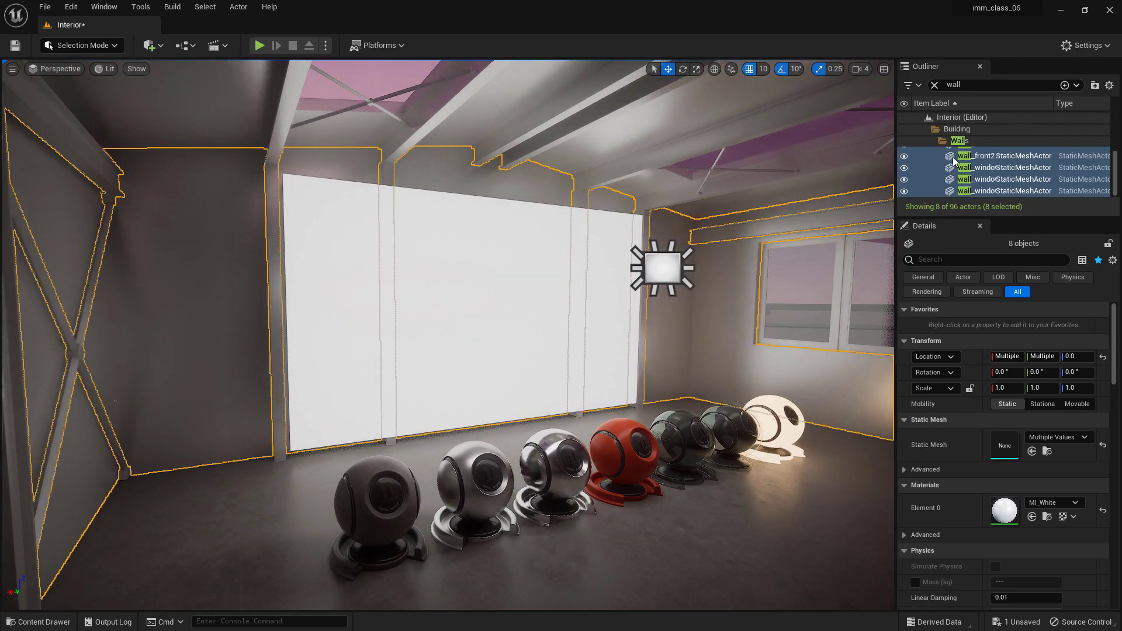
Deselect the walls, clear the search, and scroll through the full list of 96 actors
key("Escape")
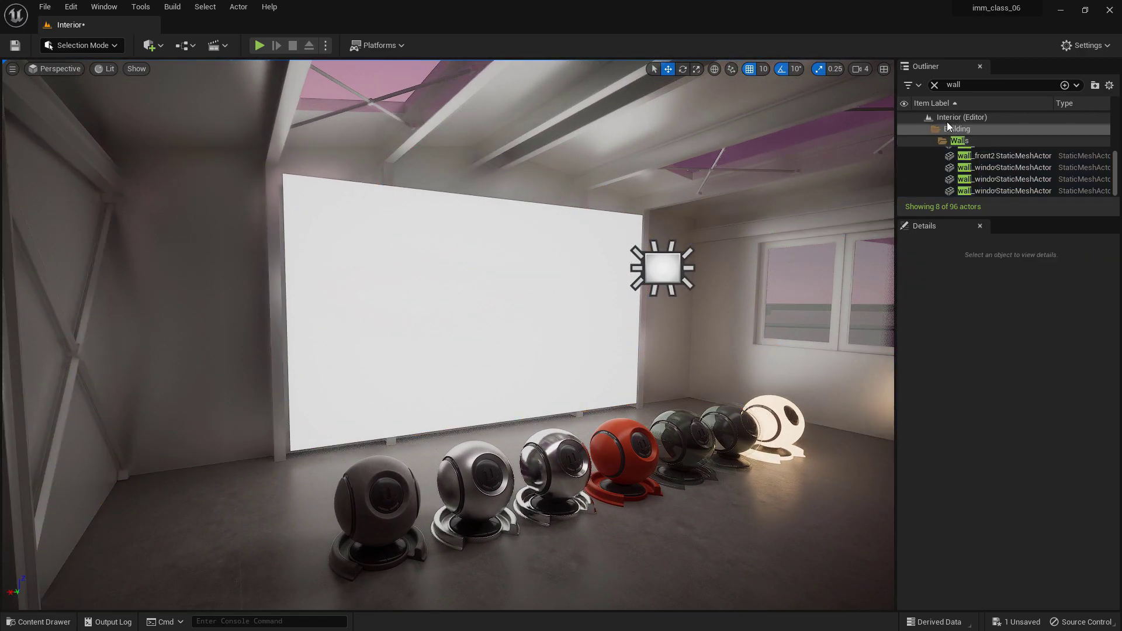
left_click(934, 85)
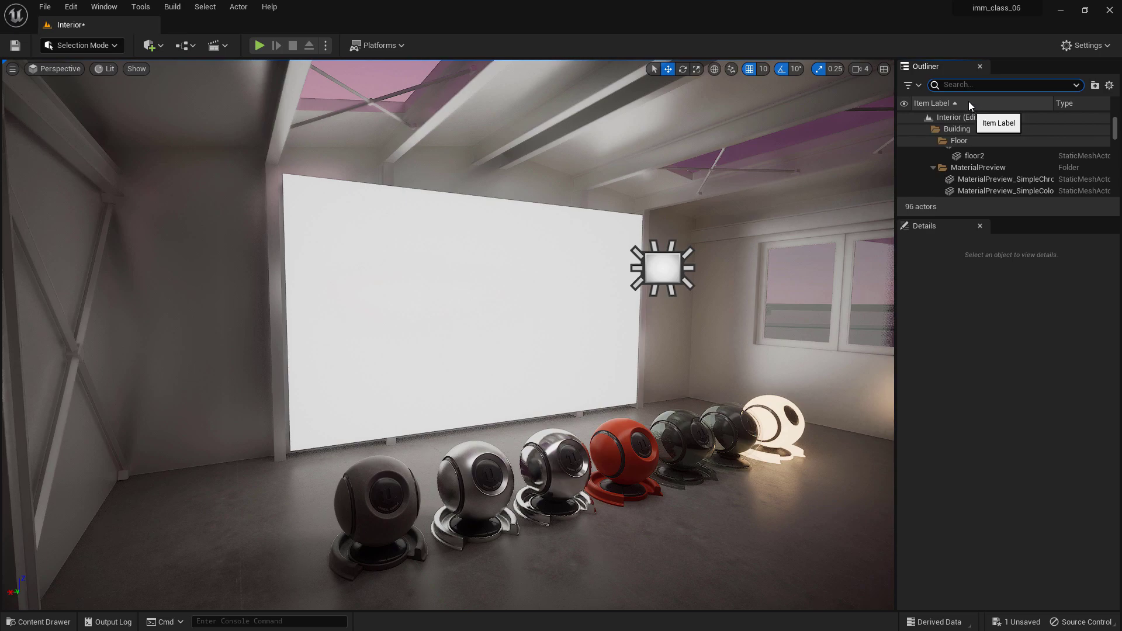
scroll(1007, 170, "down", 5)
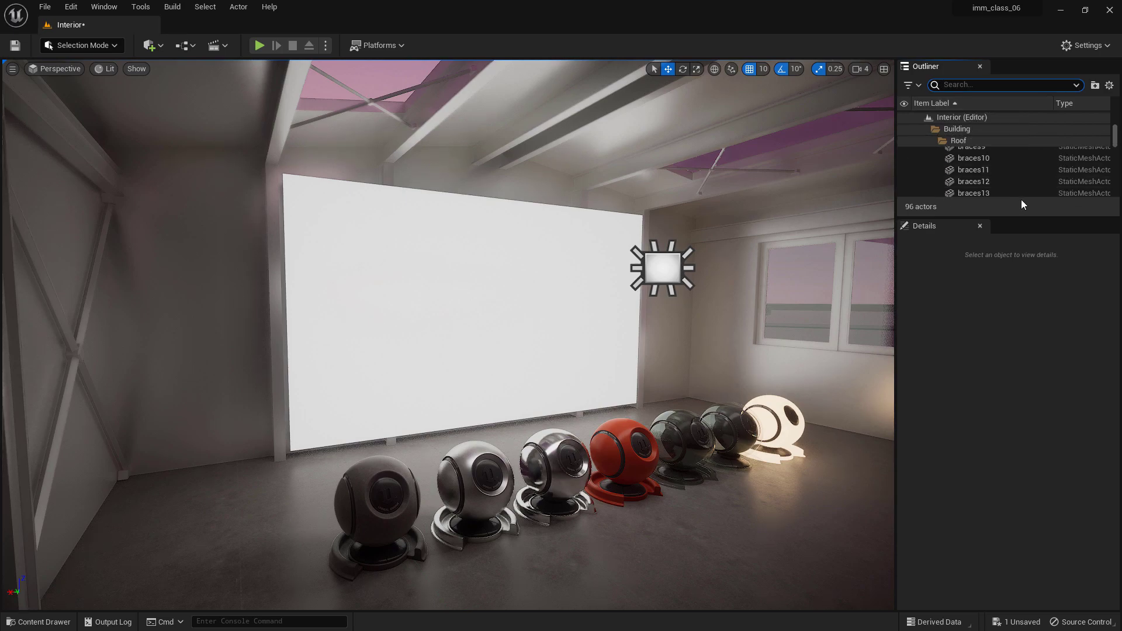
scroll(1009, 177, "down", 6)
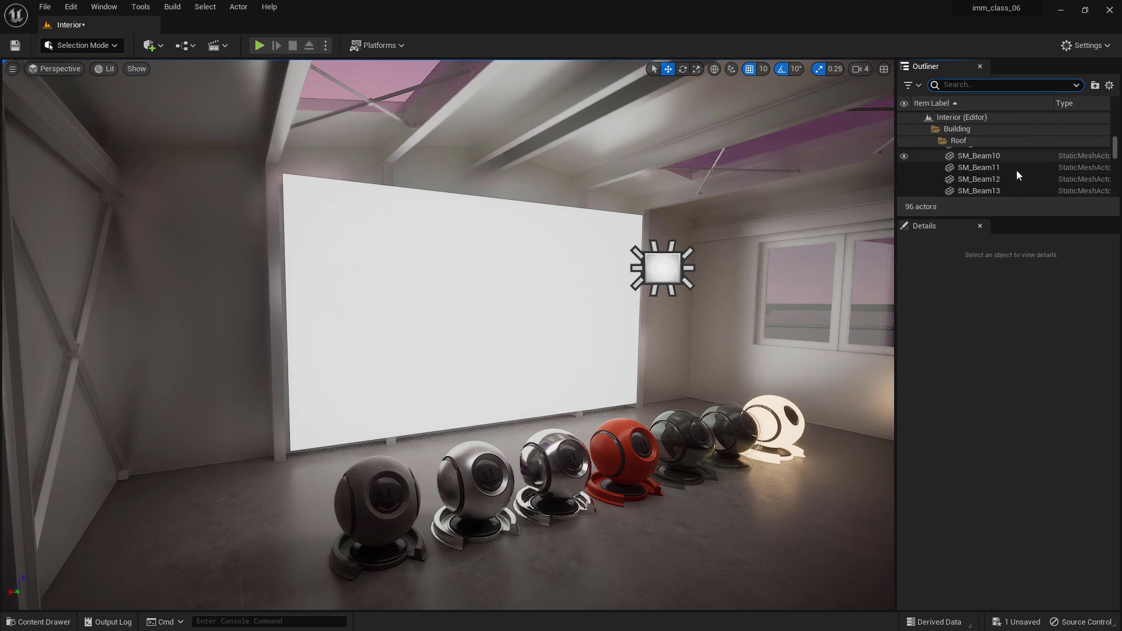
scroll(998, 181, "down", 5)
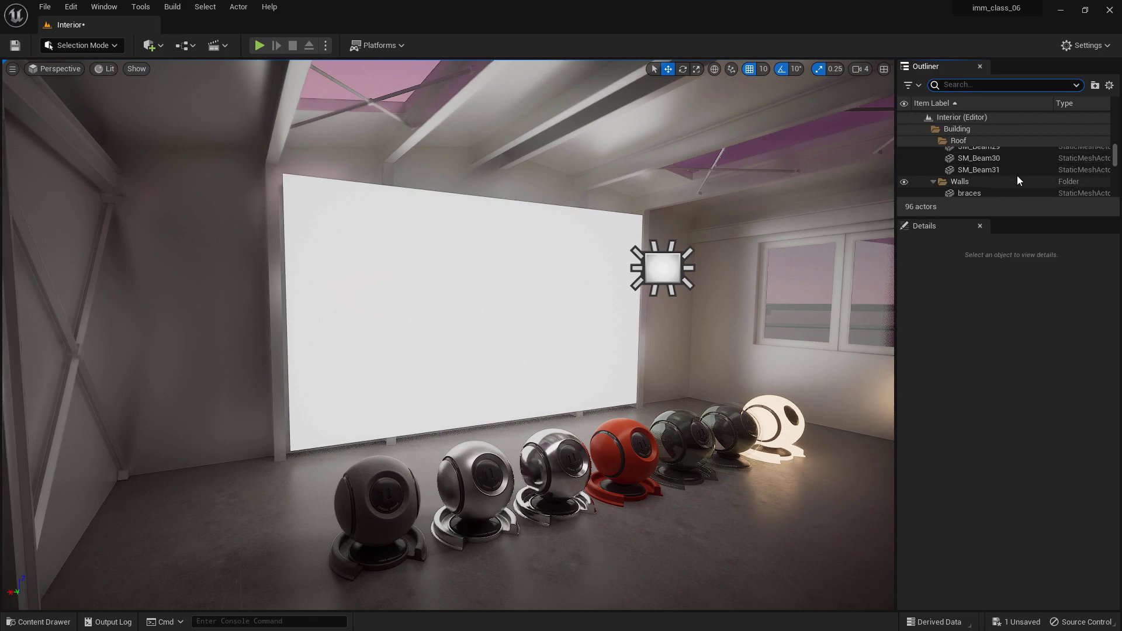
scroll(1008, 165, "down", 3)
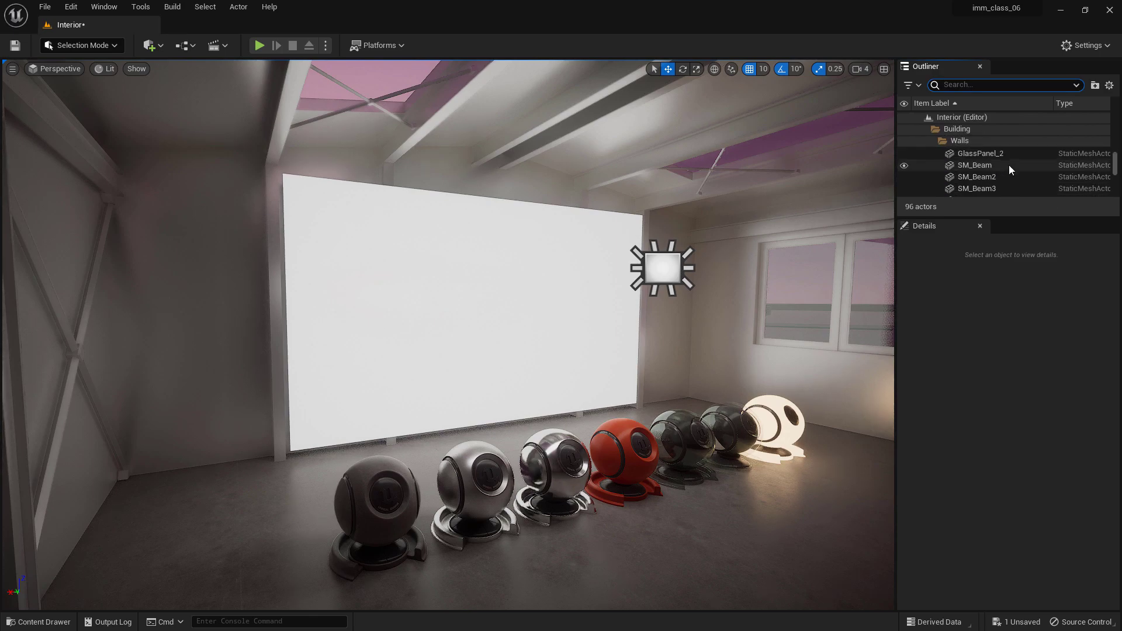
scroll(998, 174, "up", 2)
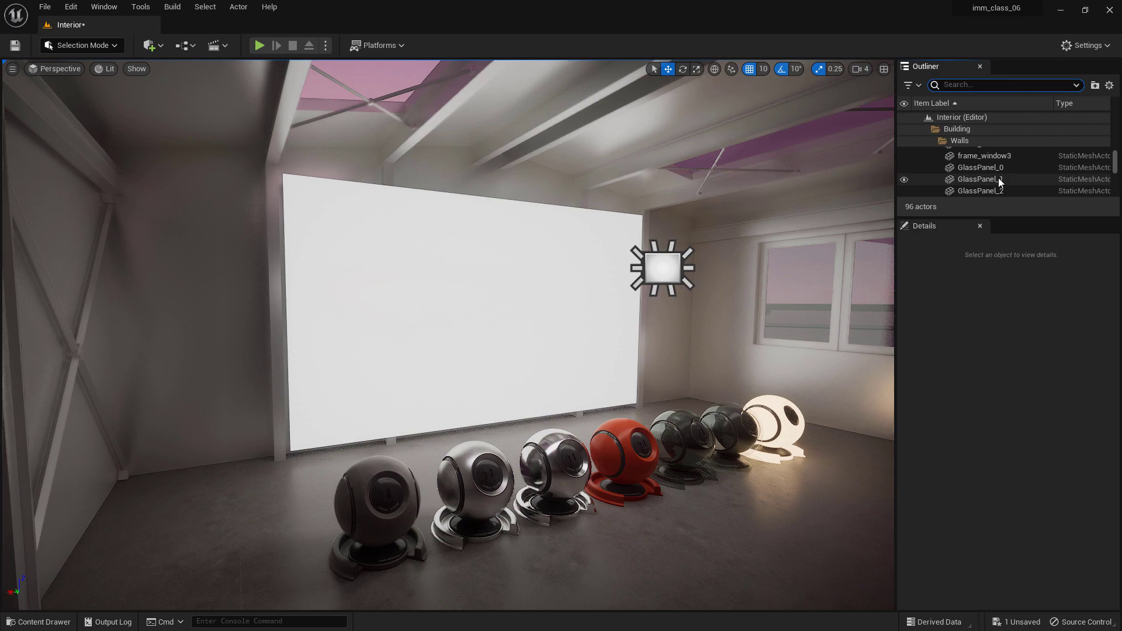
scroll(1024, 187, "up", 6)
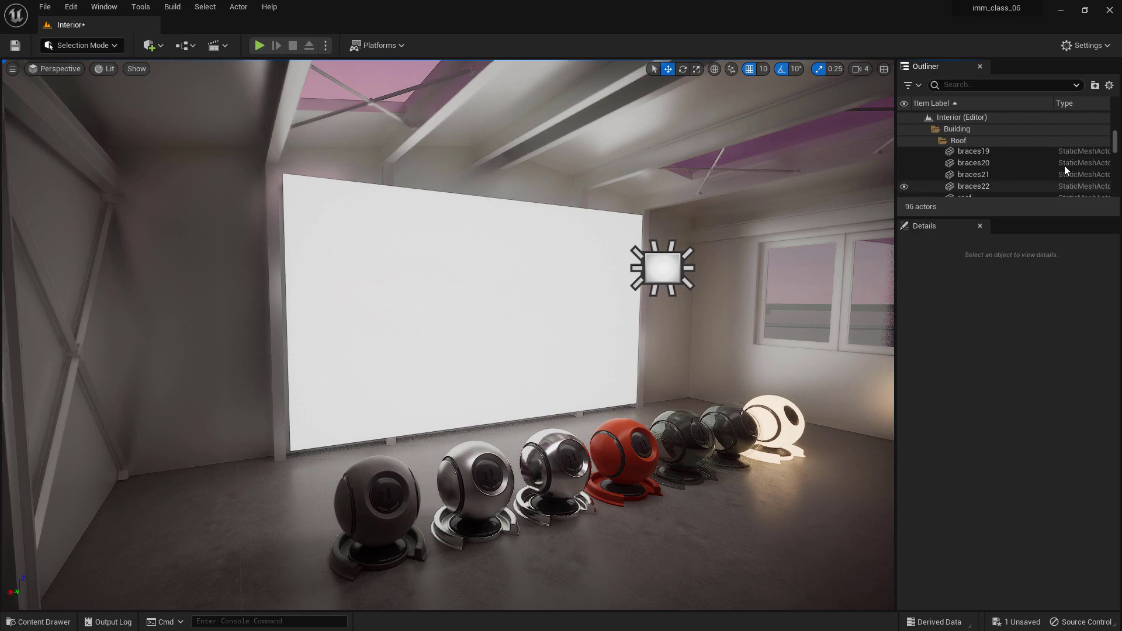
scroll(1028, 167, "up", 4)
Search the Outliner with '-braces' to hide the brace actors
left_click(953, 85)
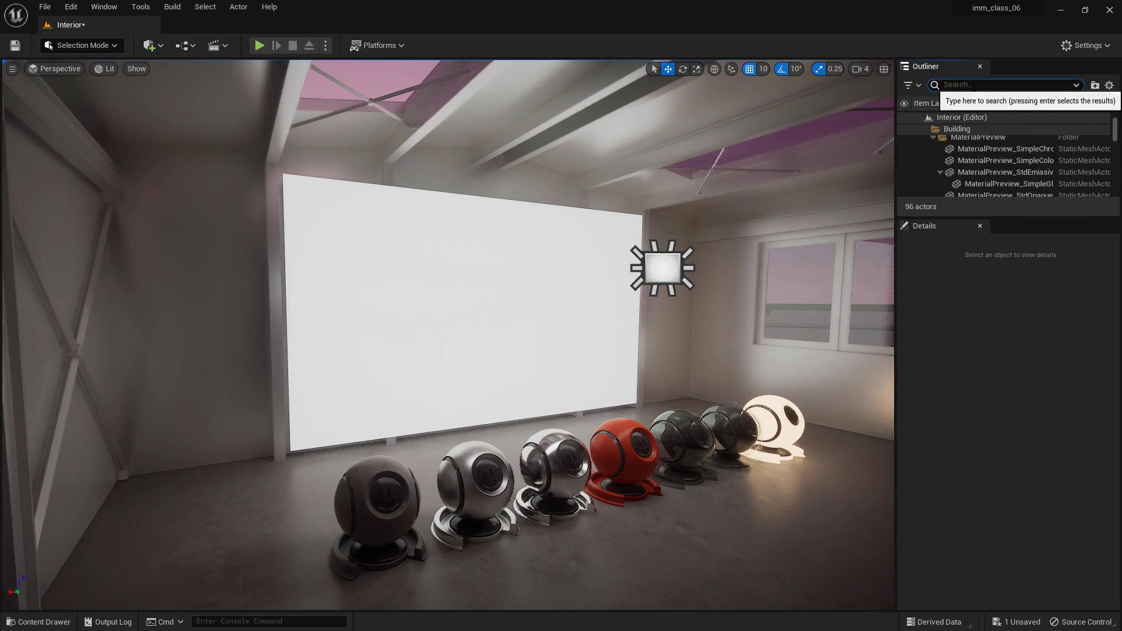
type("-braces")
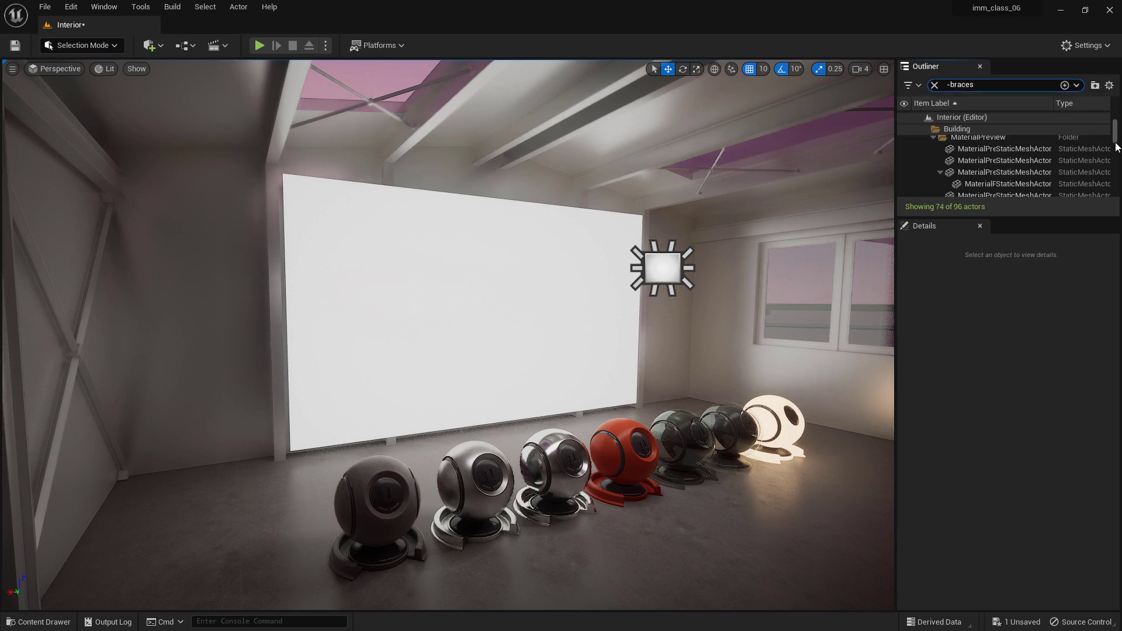
mouse_move(1115, 139)
left_mouse_down()
mouse_move(1115, 177)
mouse_move(1115, 138)
left_mouse_up()
scroll(1093, 146, "up", 1)
Add '-material' to the exclusion search, review the results, then clear it
left_click(996, 84)
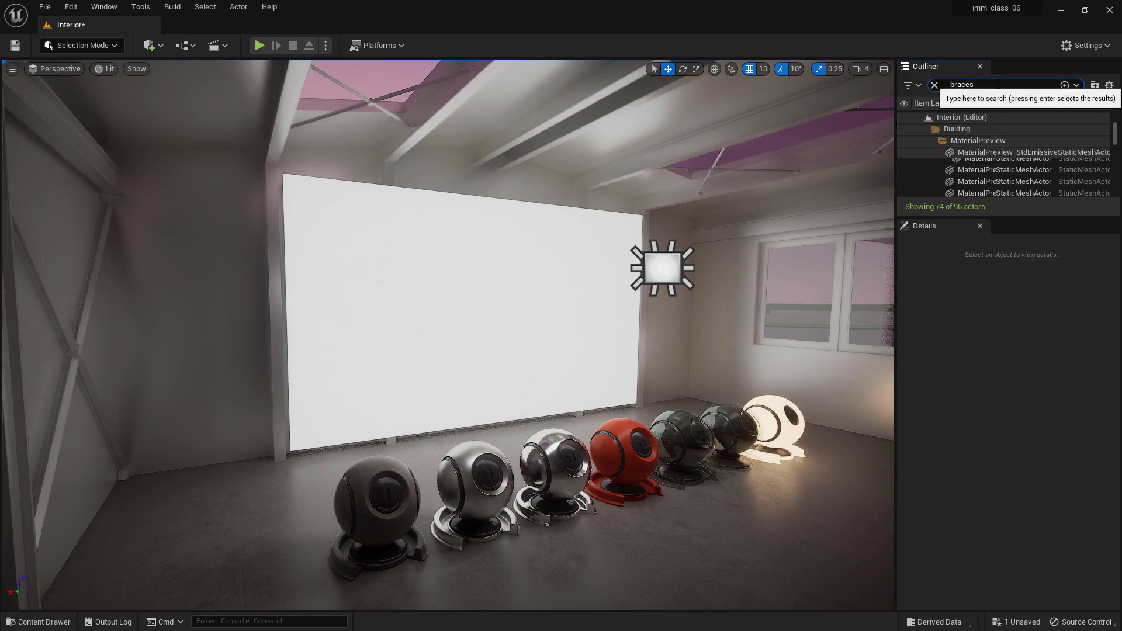
type("-material")
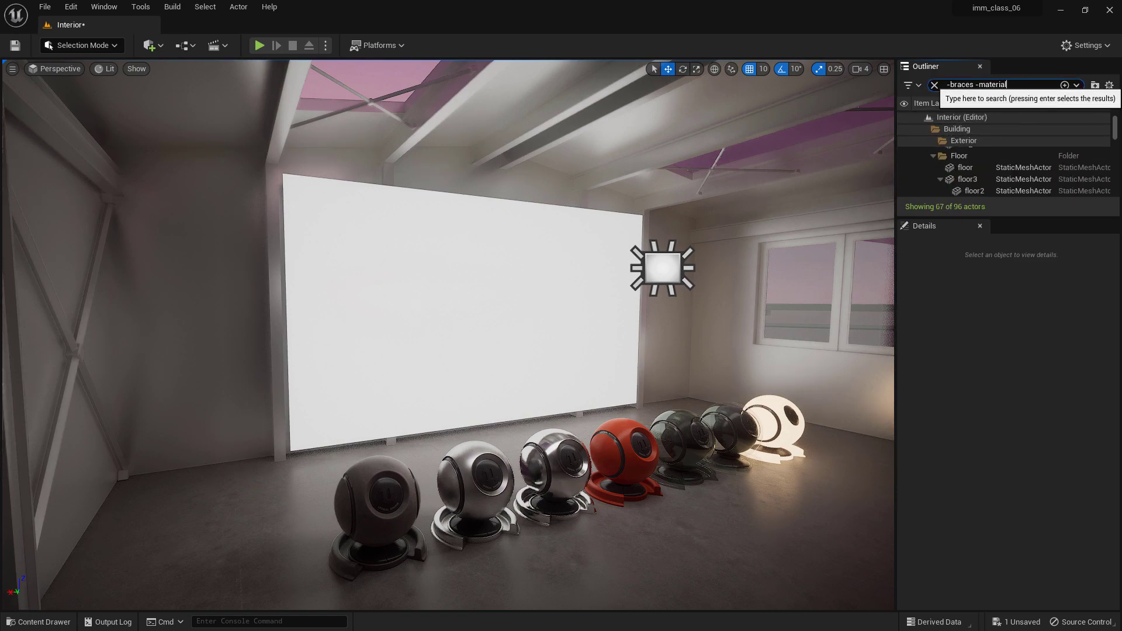
scroll(1003, 164, "down", 1)
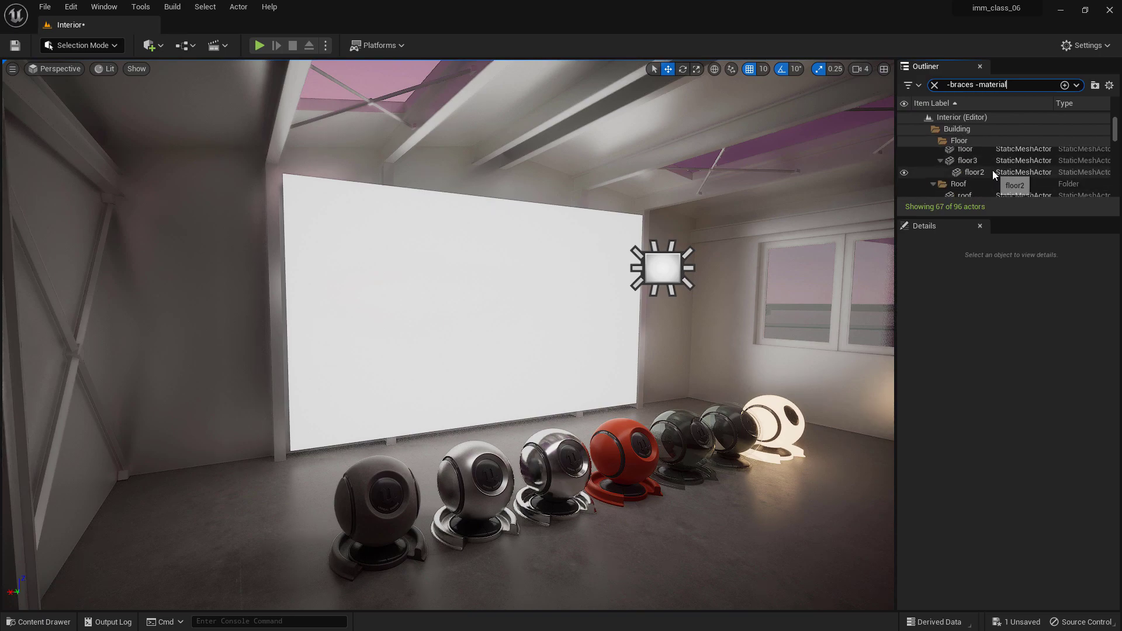
key("Escape")
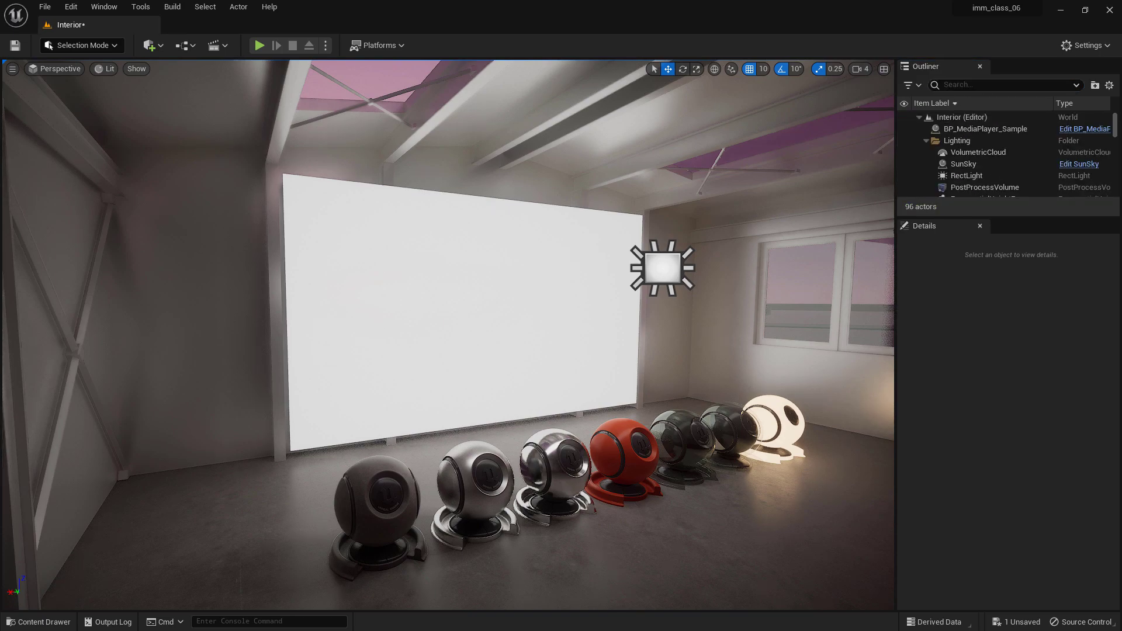
Filter the Outliner to list only Static Mesh Actors
left_click(915, 86)
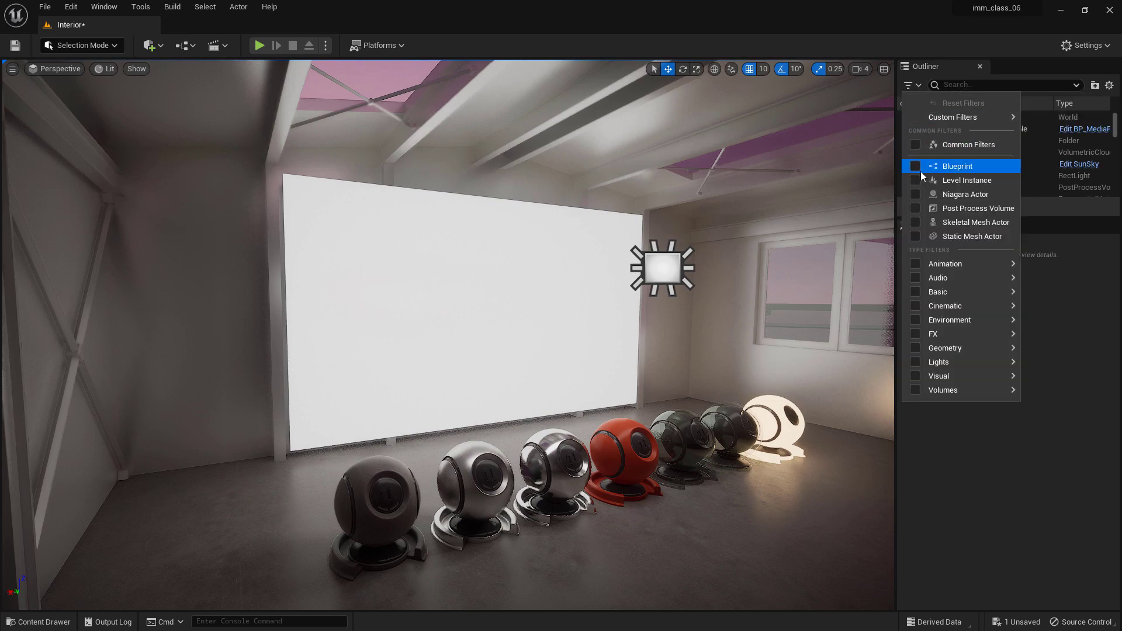
left_click(917, 237)
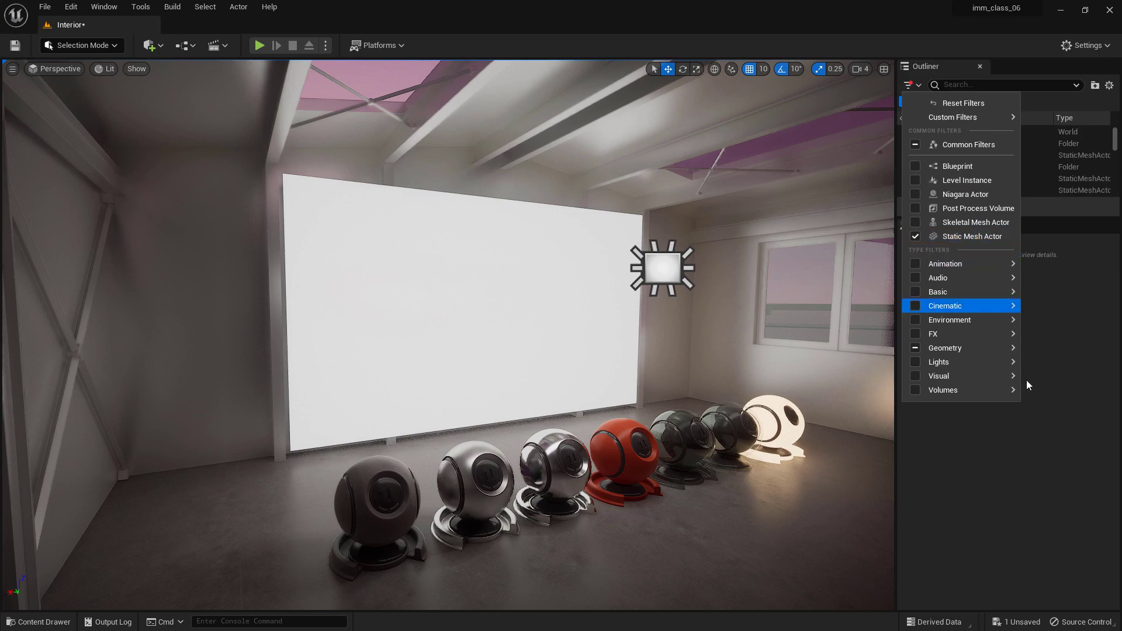
left_click(1065, 376)
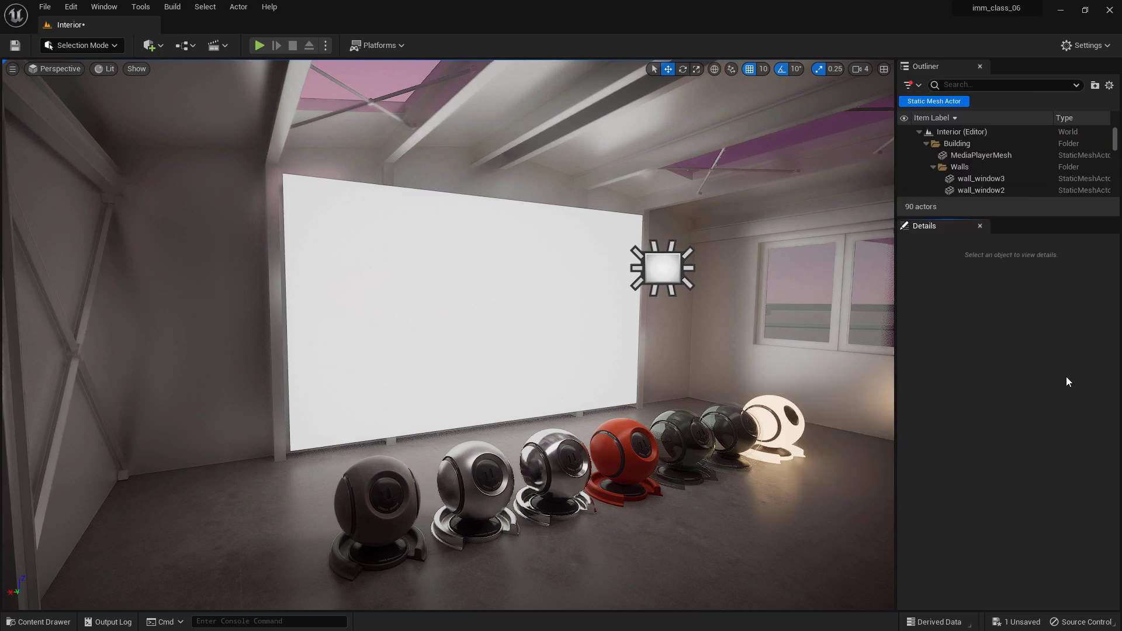
Replace the Static Mesh Actor filter with the Blueprint filter
left_click(914, 86)
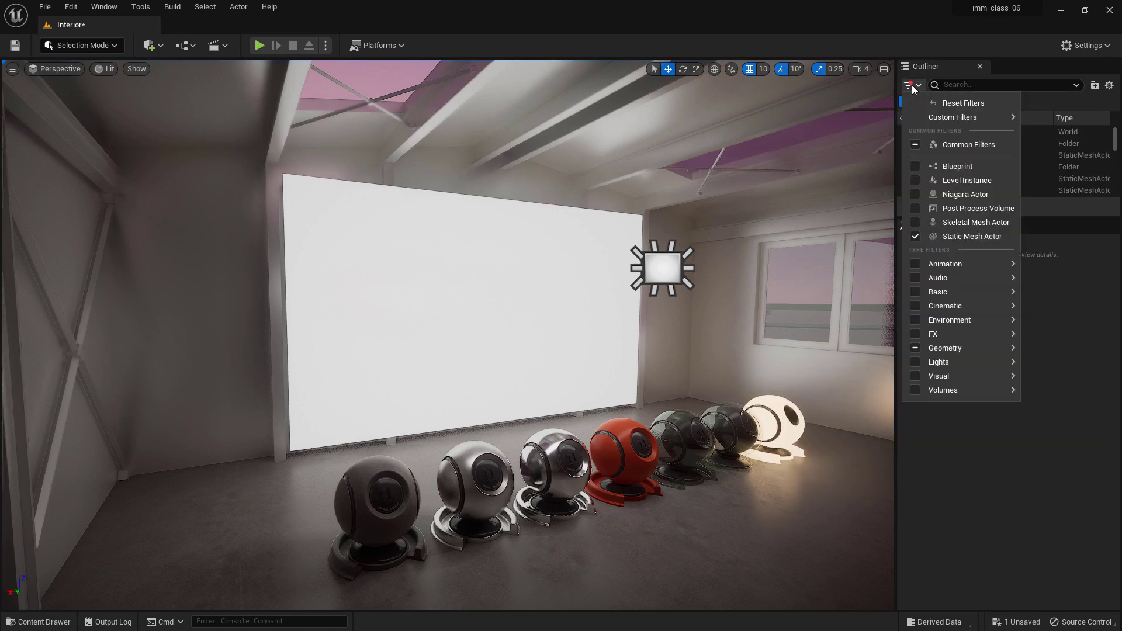
left_click(915, 237)
left_click(915, 166)
left_click(1092, 310)
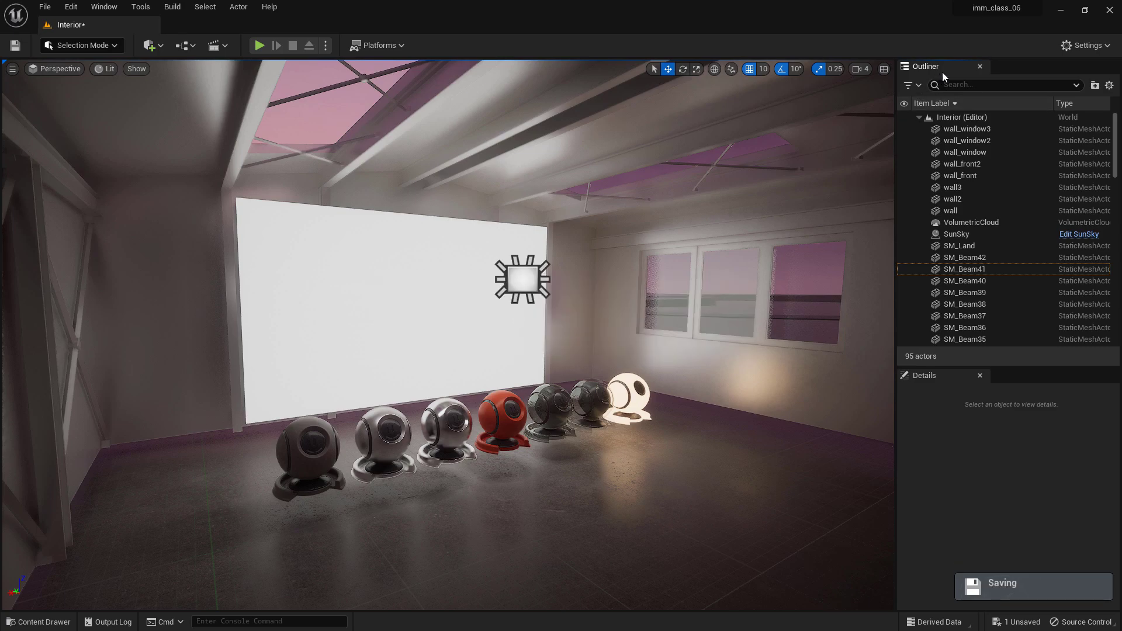
Select the eight walls from wall_window3 to wall and put them into a new folder 'Walls'
left_click(951, 128)
left_click(956, 211, "shift")
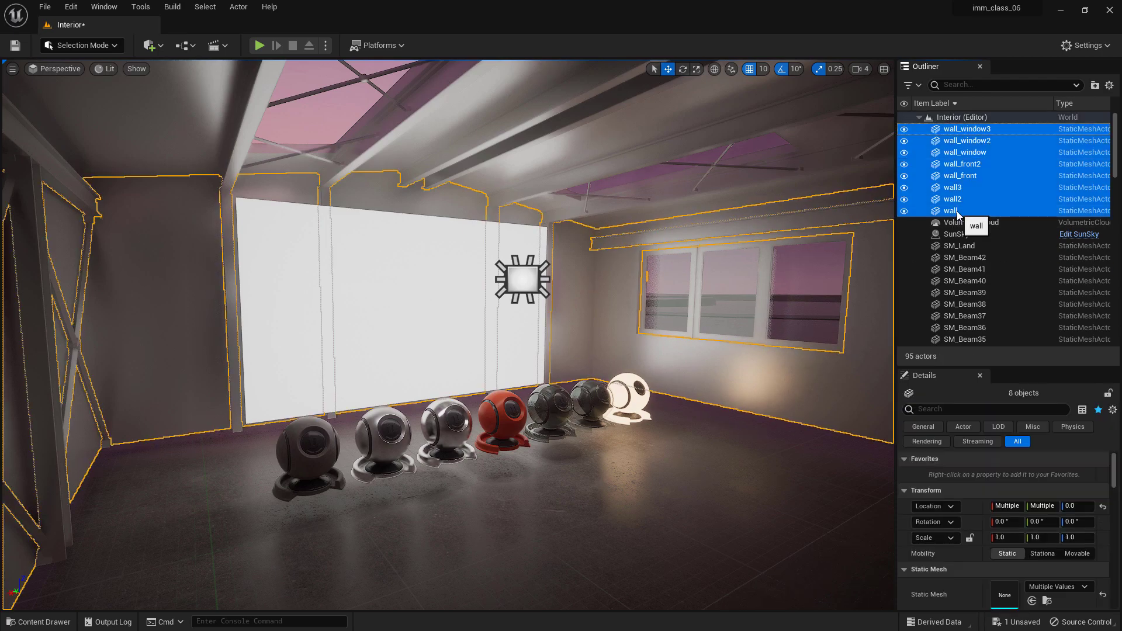
left_click(1094, 85)
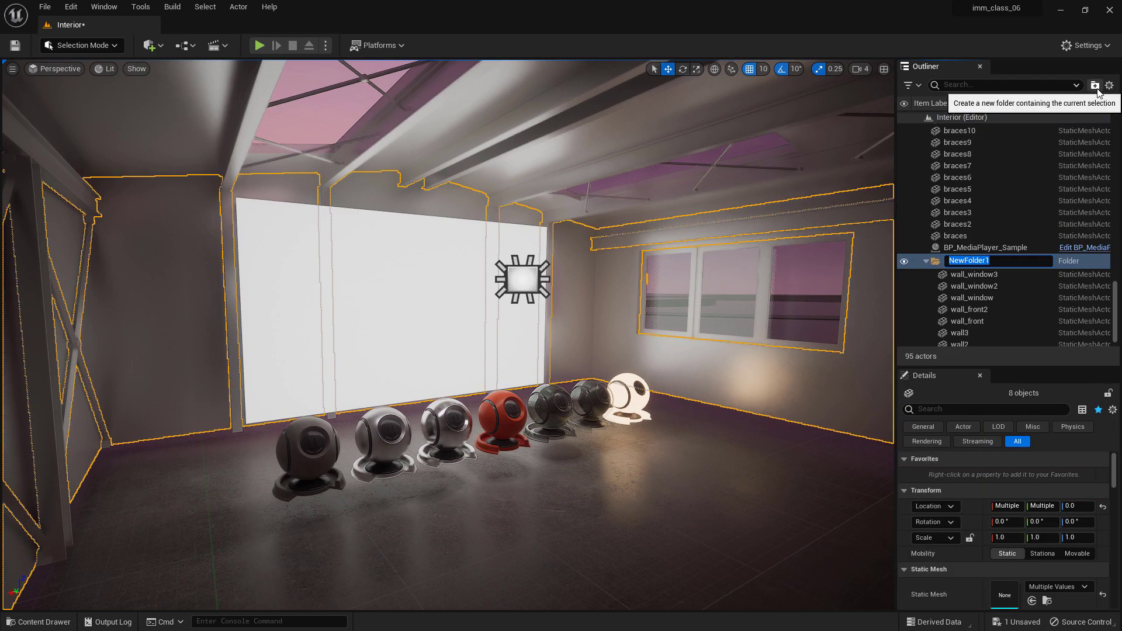
type("Walls")
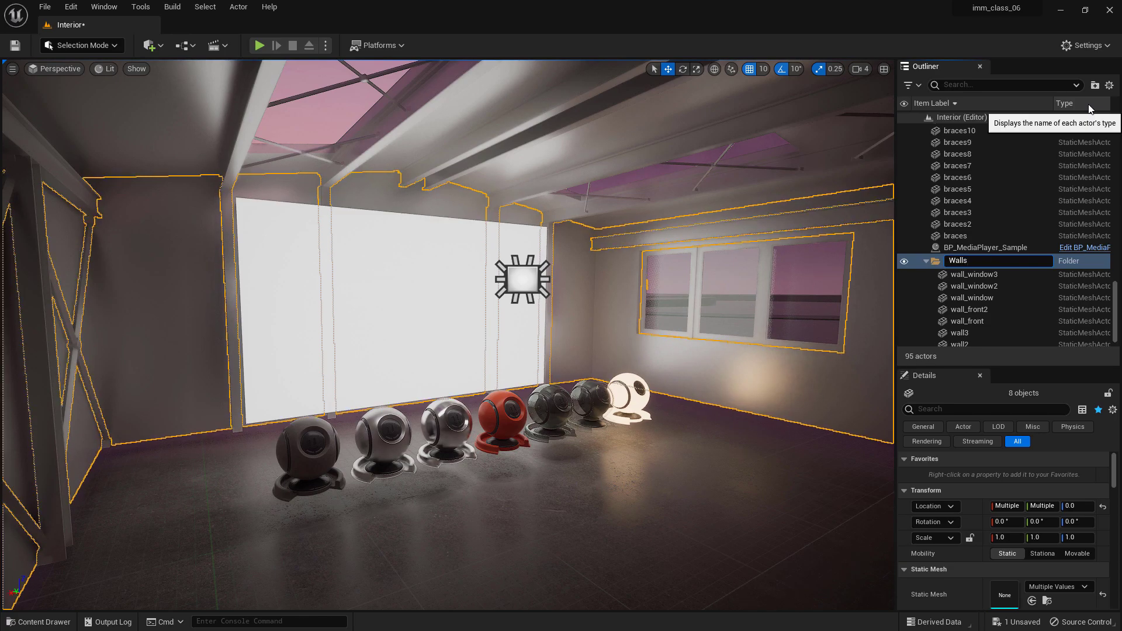
key("Return")
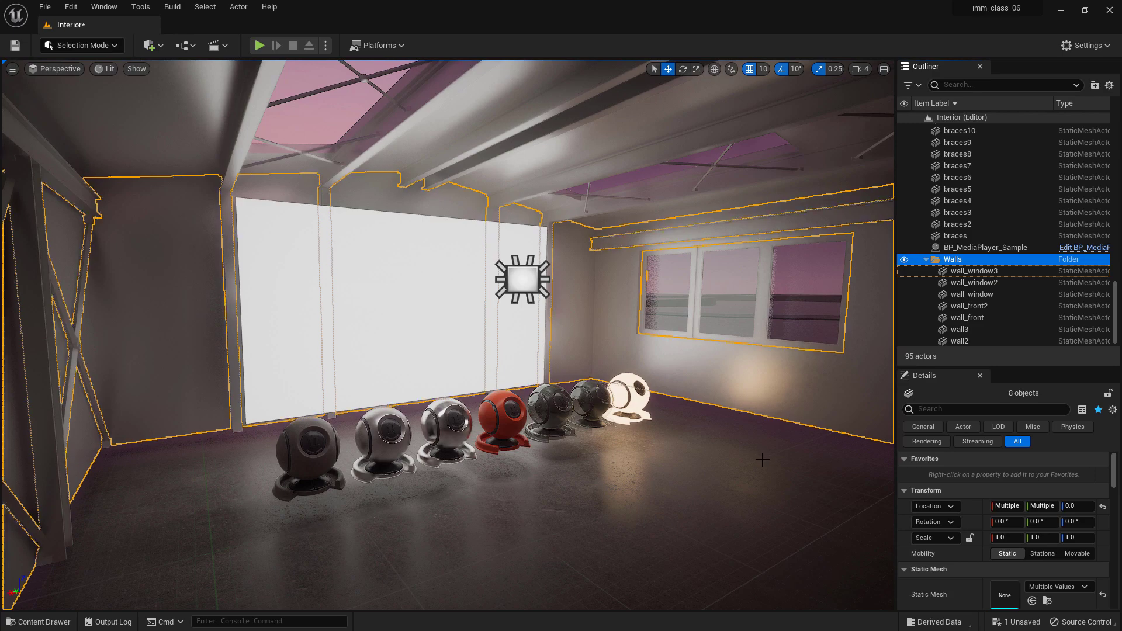
Deselect the walls, then select the Walls folder, collapse it and expand it again
key("Escape")
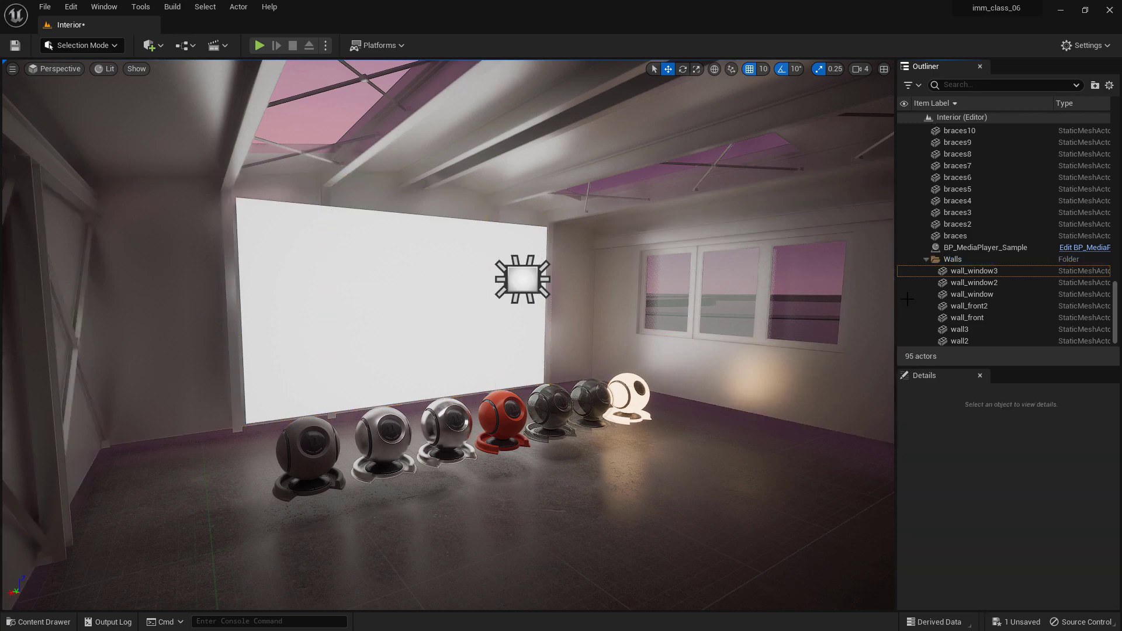
left_click(964, 259)
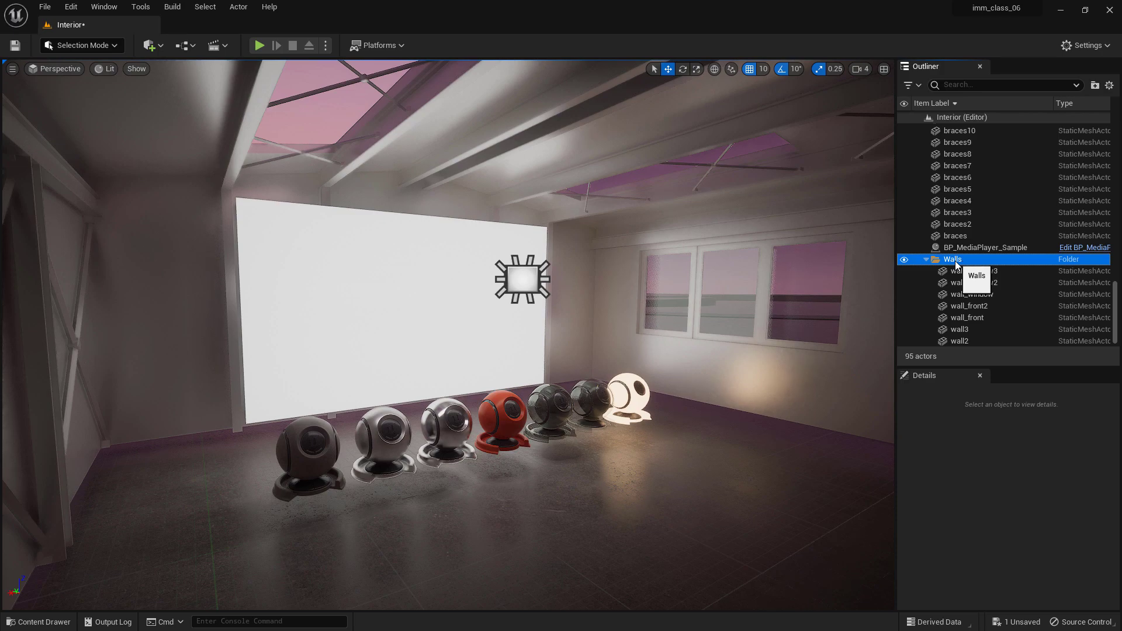
left_click(925, 259)
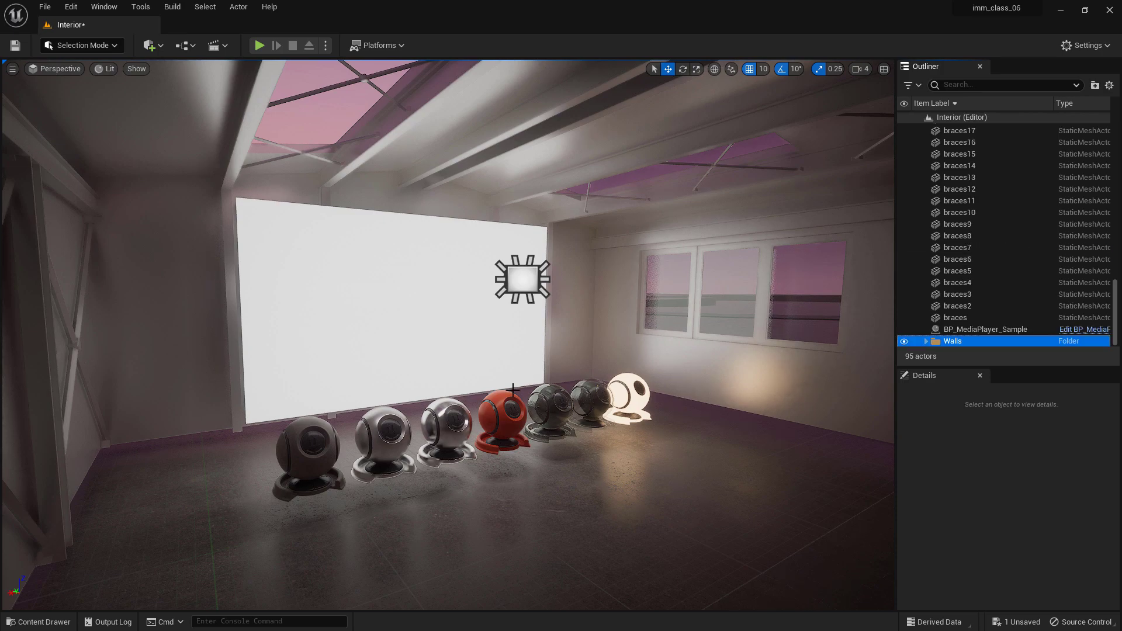
left_click(927, 342)
scroll(958, 324, "down", 3)
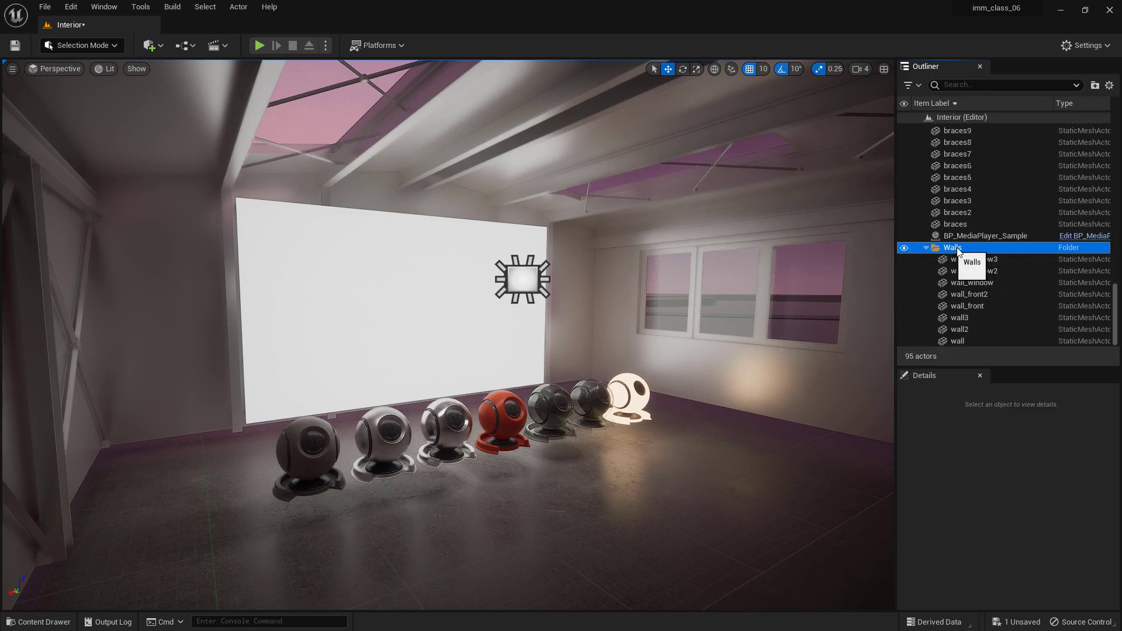
left_click(954, 249)
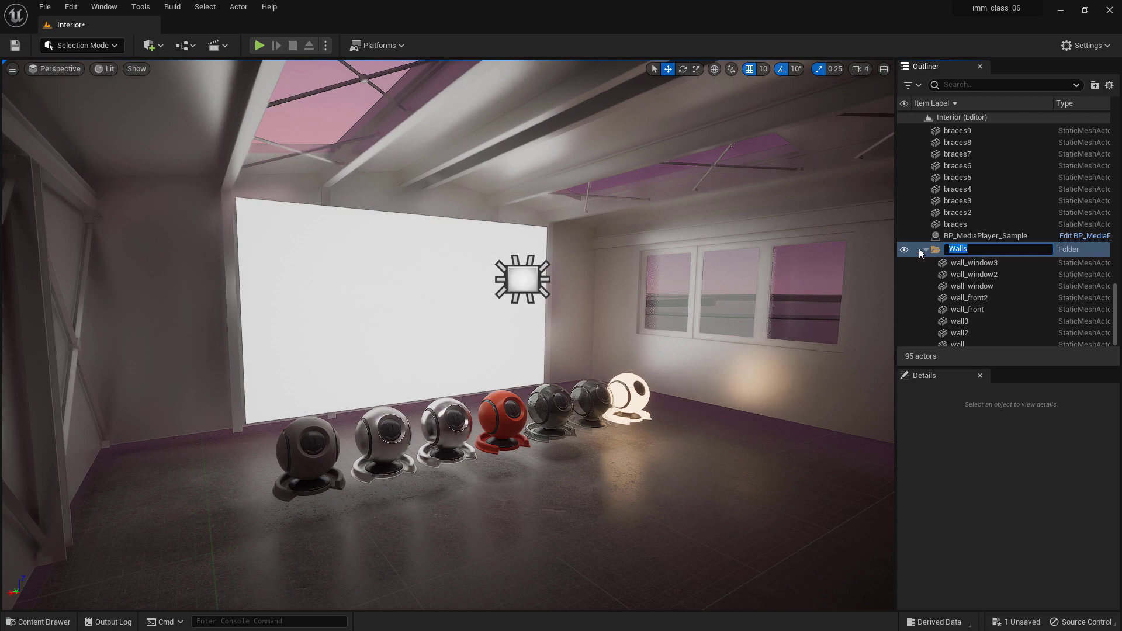
left_click(948, 250)
right_click(954, 250)
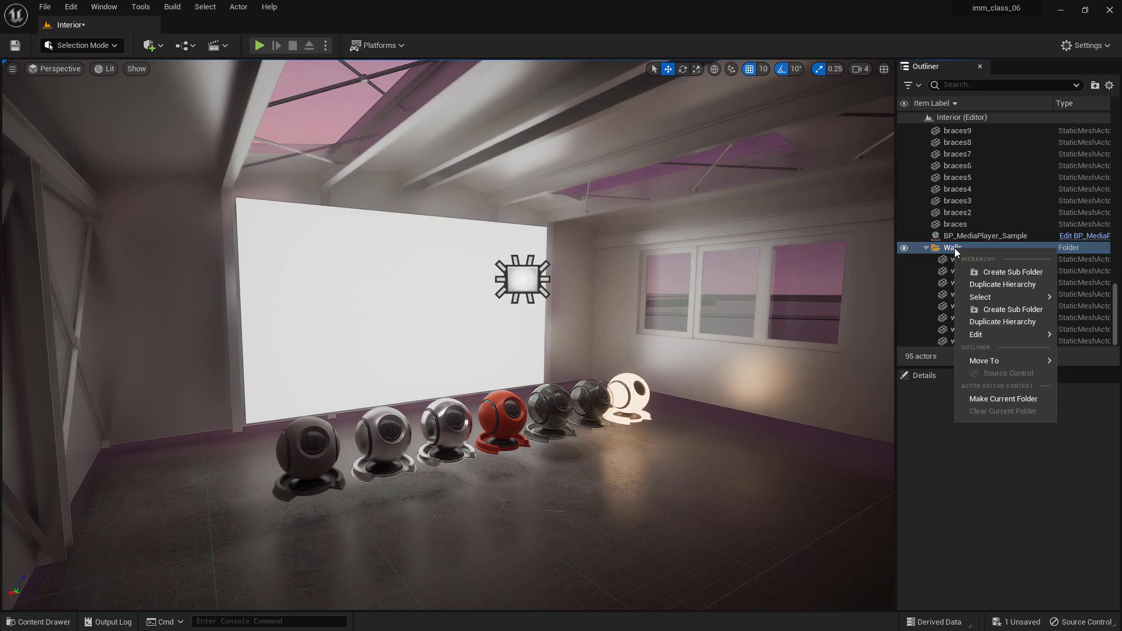
left_click(859, 316)
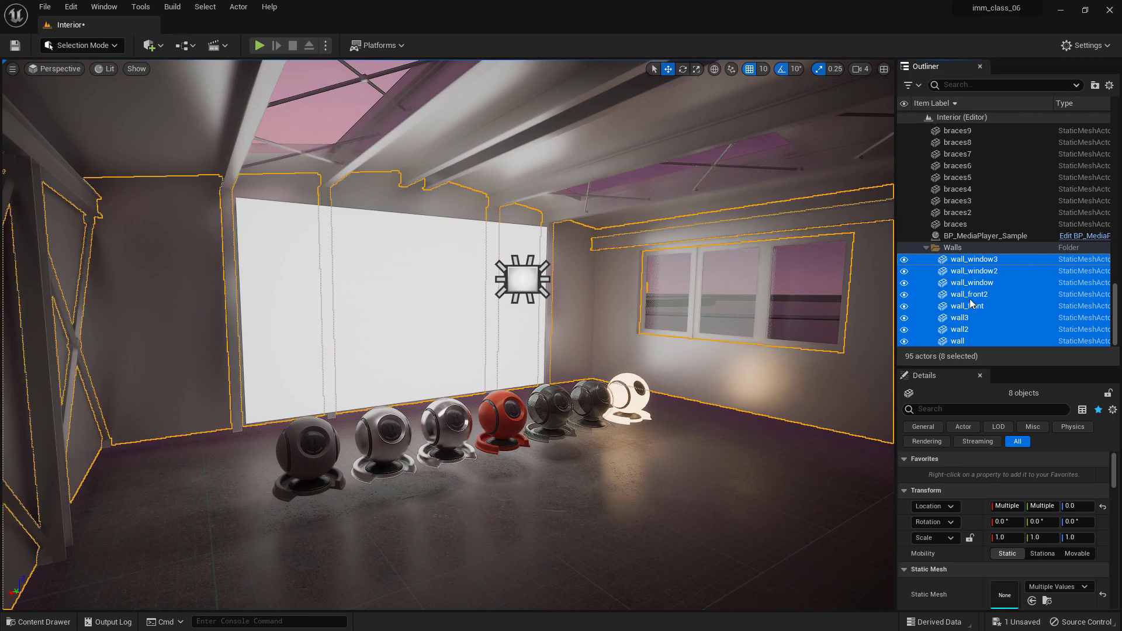
left_click(953, 251)
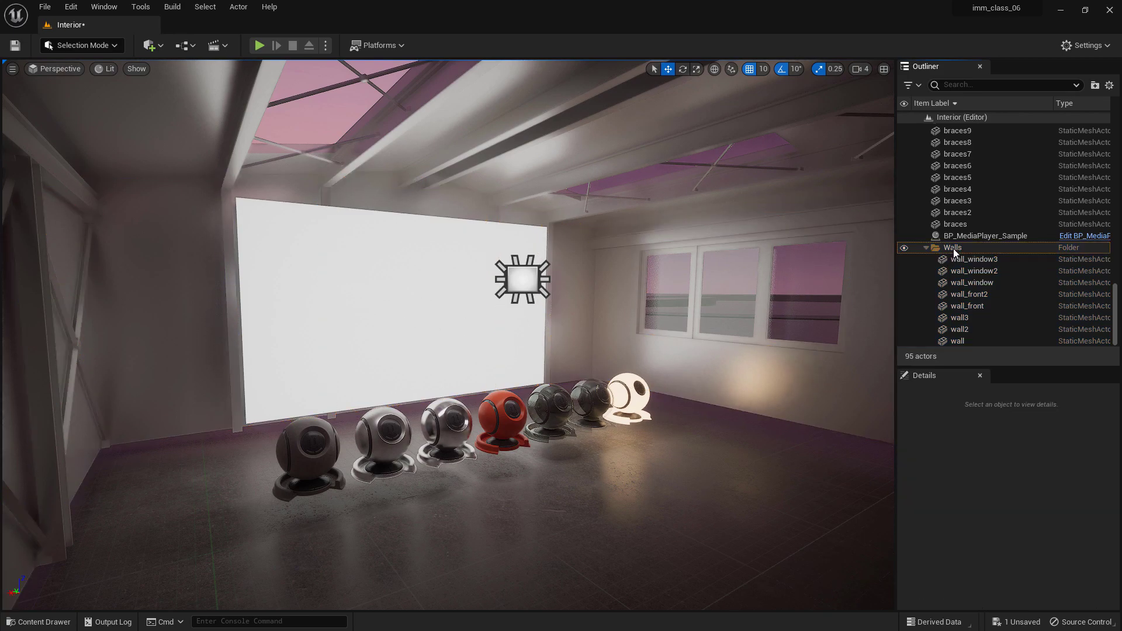
right_click(953, 249)
left_click(952, 248)
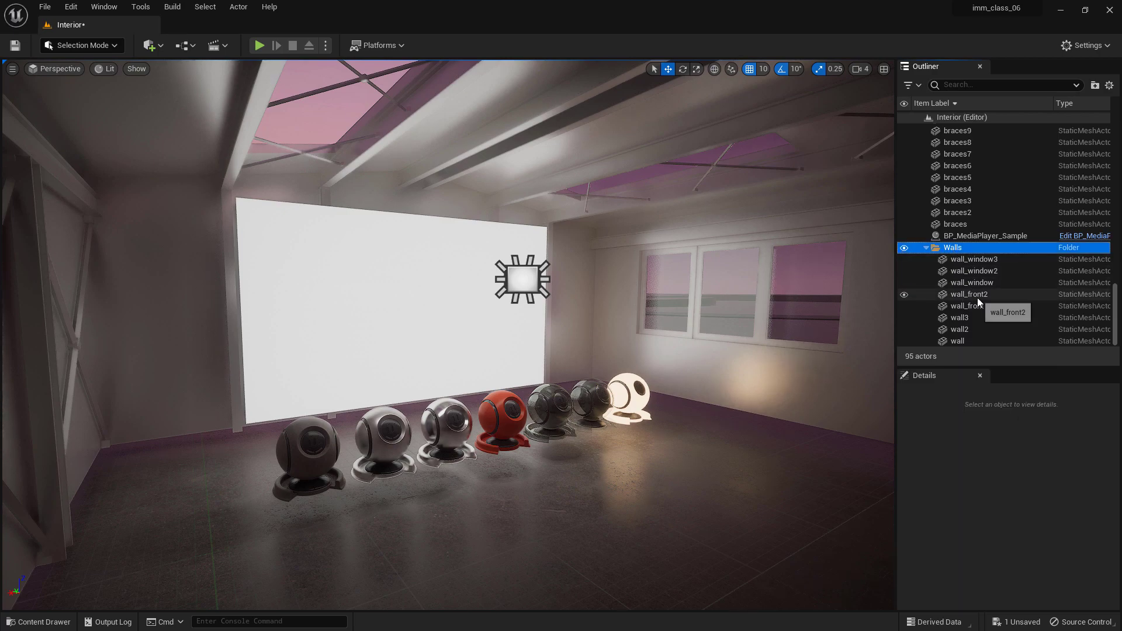
left_click(904, 248)
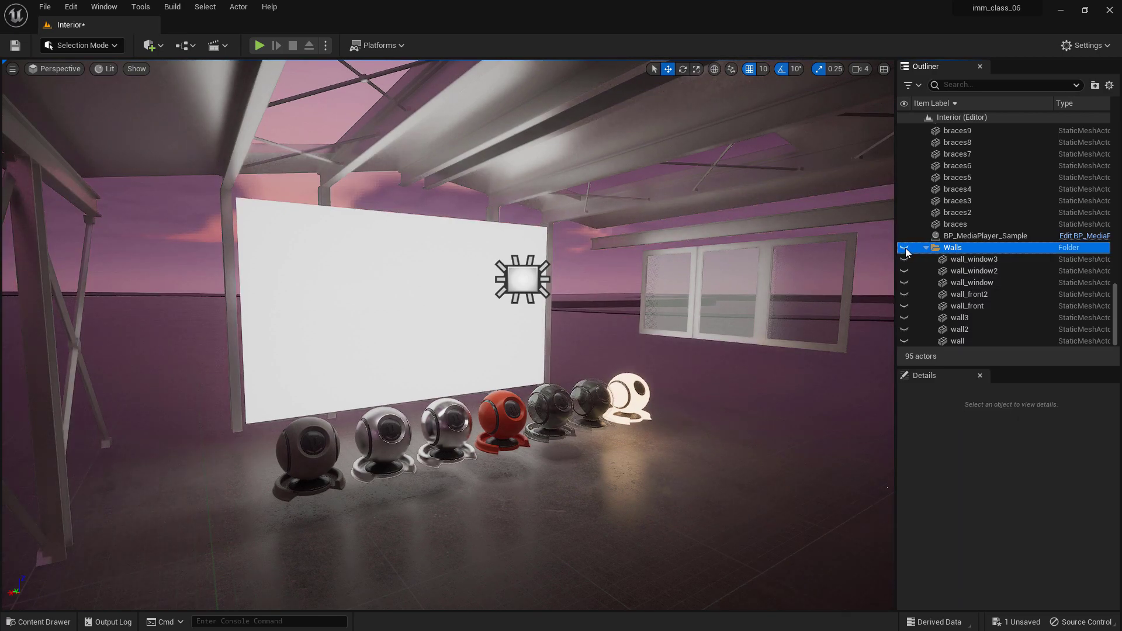
left_click(904, 248)
left_click(904, 249)
left_click(904, 248)
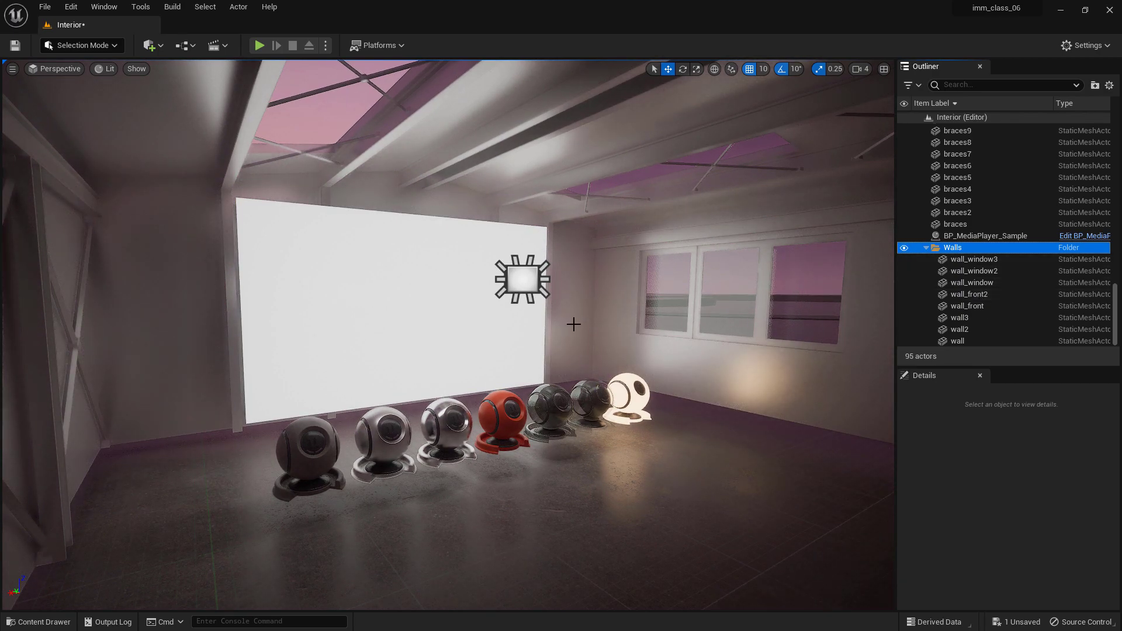